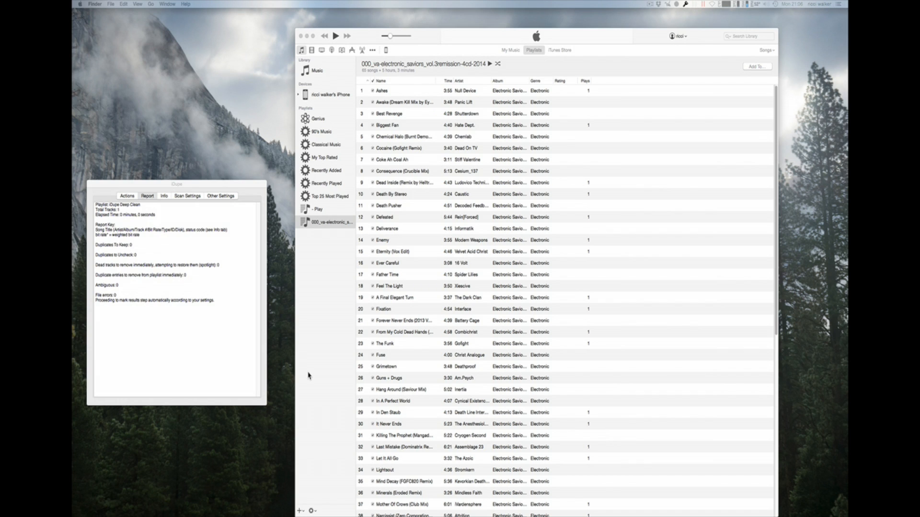
Check the 000_va-electronic_saviors playlist in iTunes for duplicate items, and close the duplicates view.
{"action": "left_click", "coordinate": [341, 314]}
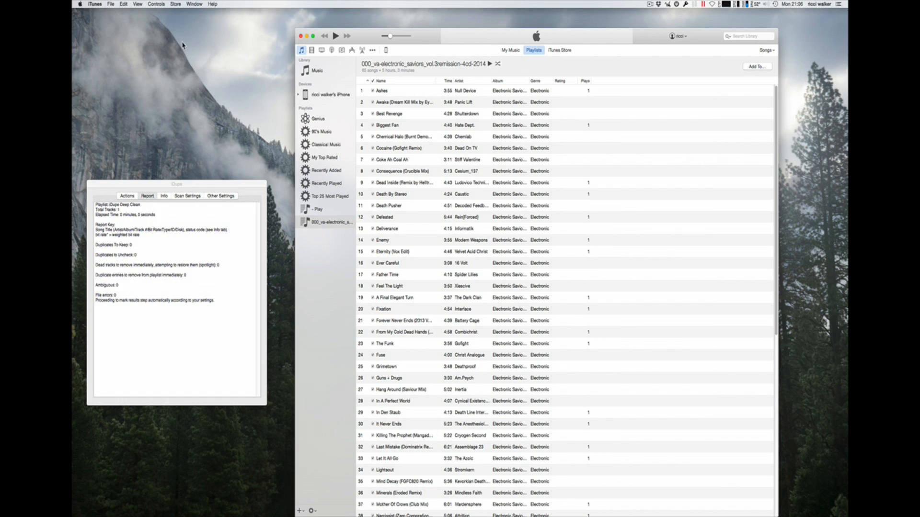
{"action": "left_click", "coordinate": [137, 5]}
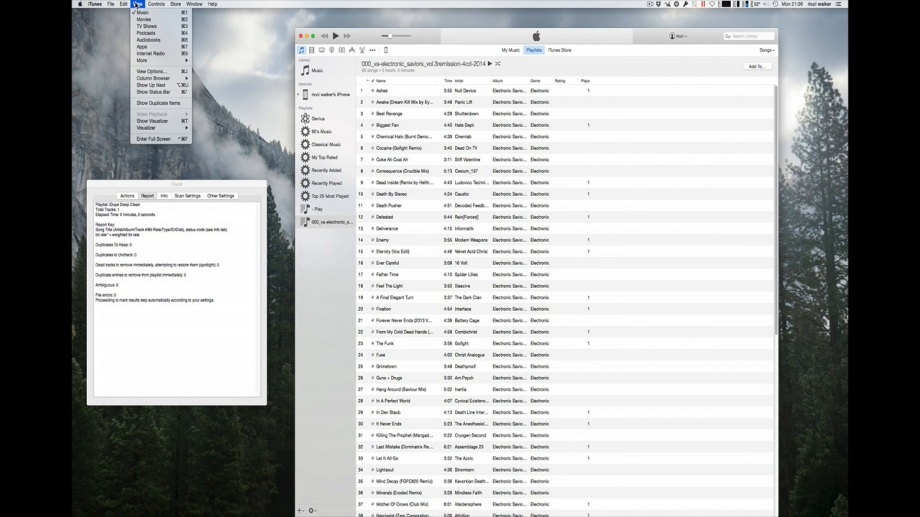
{"action": "left_click", "coordinate": [174, 105]}
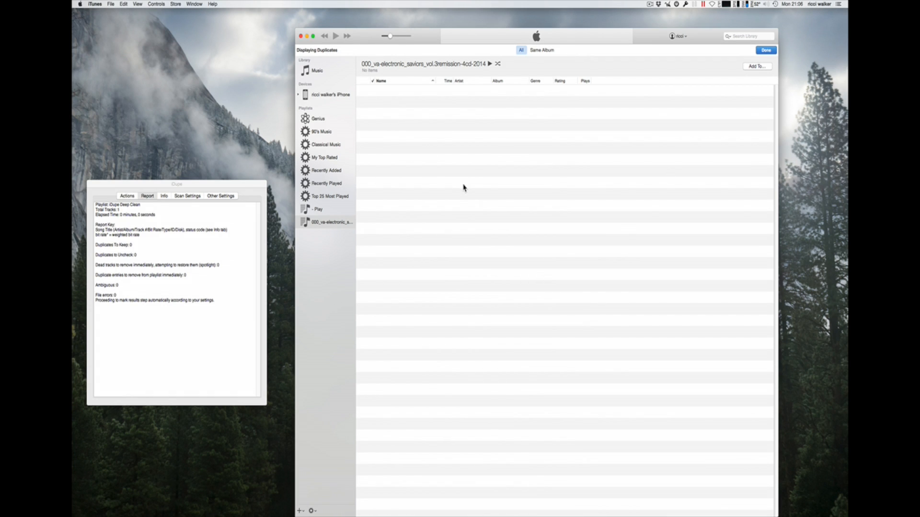
{"action": "left_click", "coordinate": [766, 51]}
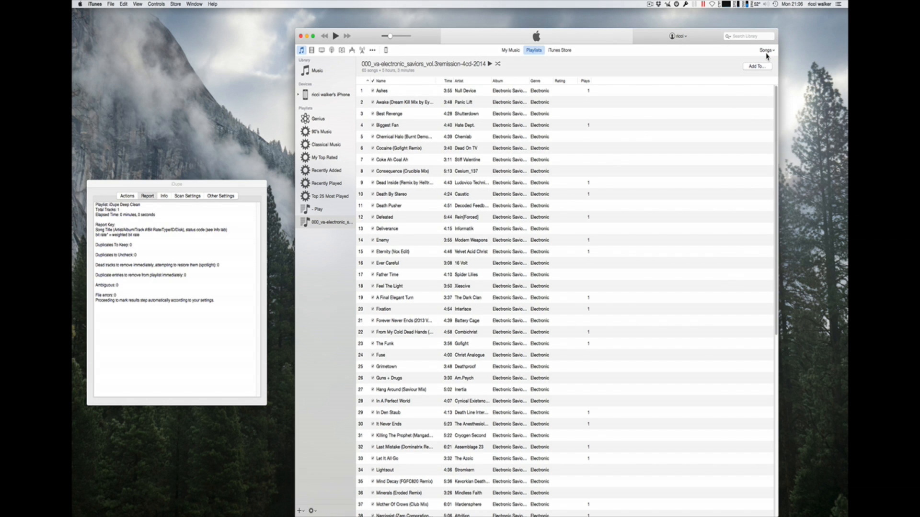
Display the duplicate items of the whole Music library and look through the list.
{"action": "left_click", "coordinate": [317, 71]}
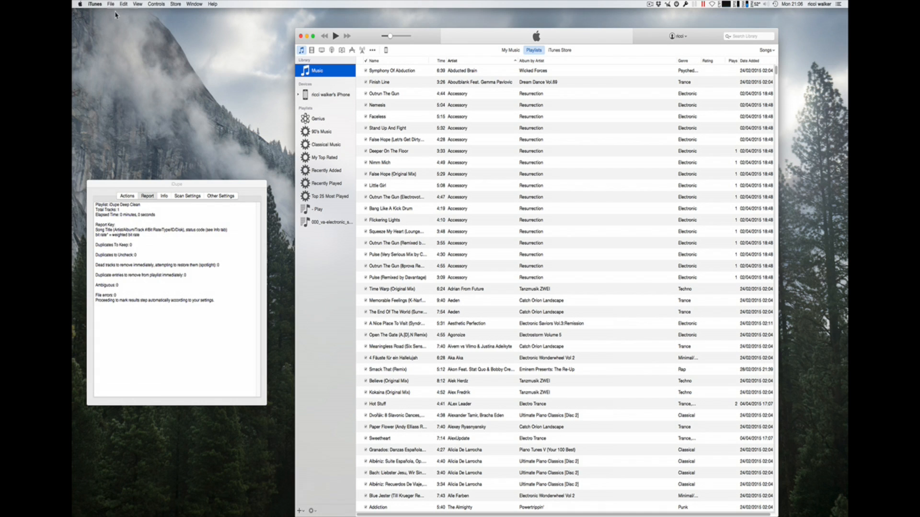
{"action": "left_click", "coordinate": [139, 4]}
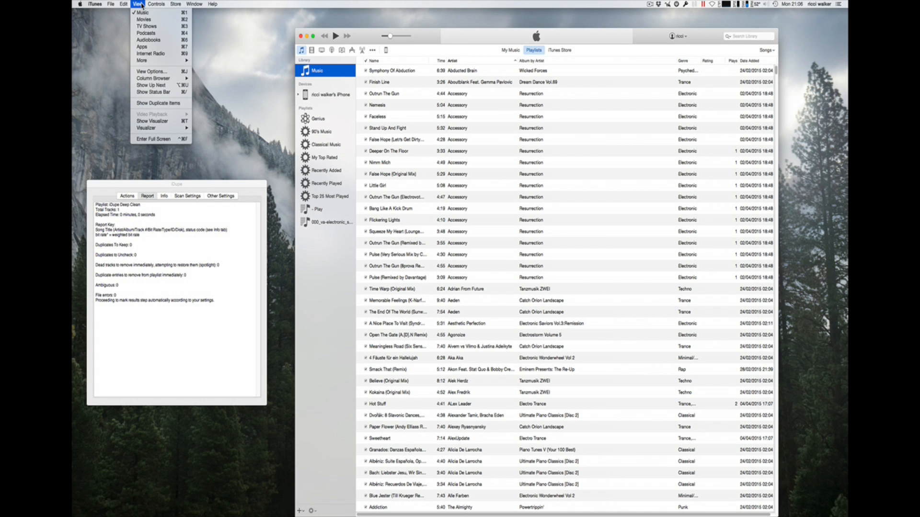
{"action": "left_click", "coordinate": [152, 103]}
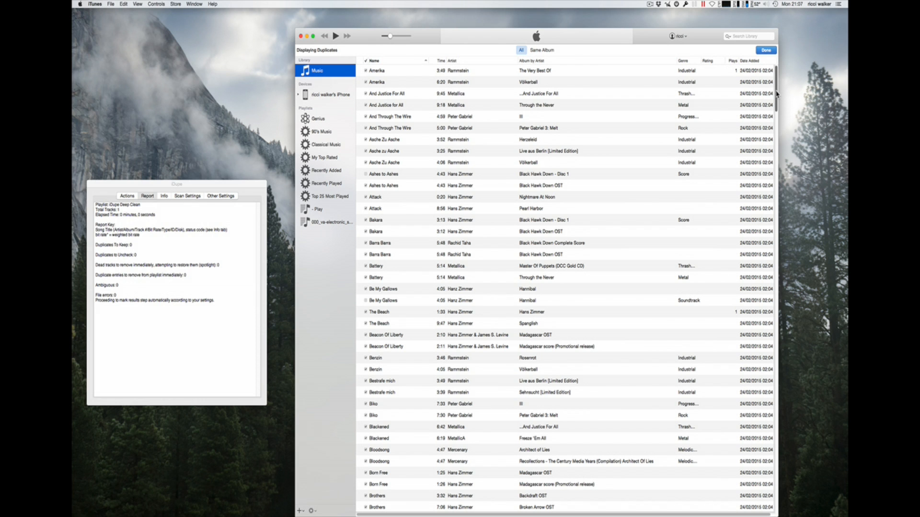
{"action": "left_click_drag", "start_coordinate": [777, 94], "coordinate": [805, 87]}
Play the Be My Gallows duplicate with the Soundtrack genre, toggle its check mark, and select the Black Hawk Down OST copy of Barra Barra.
{"action": "left_click", "coordinate": [366, 174]}
{"action": "left_click", "coordinate": [367, 174]}
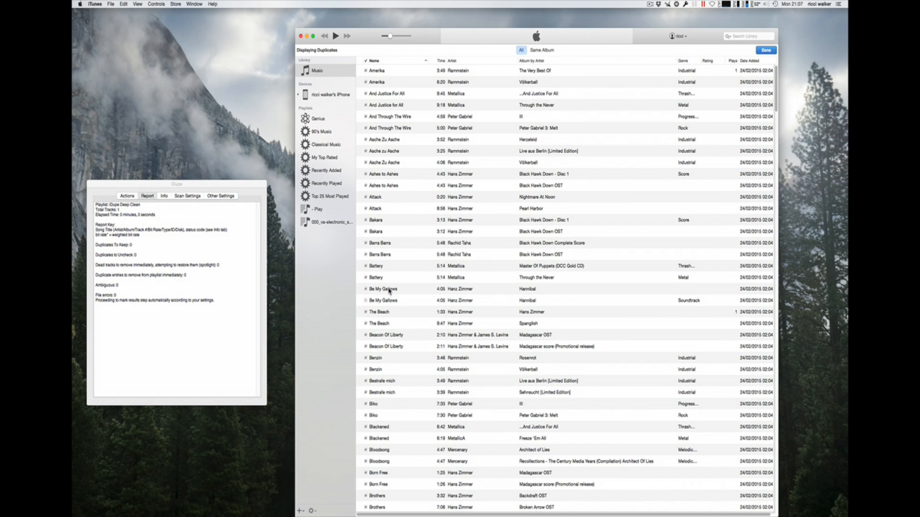
{"action": "left_click", "coordinate": [368, 302]}
{"action": "double_click", "coordinate": [368, 302]}
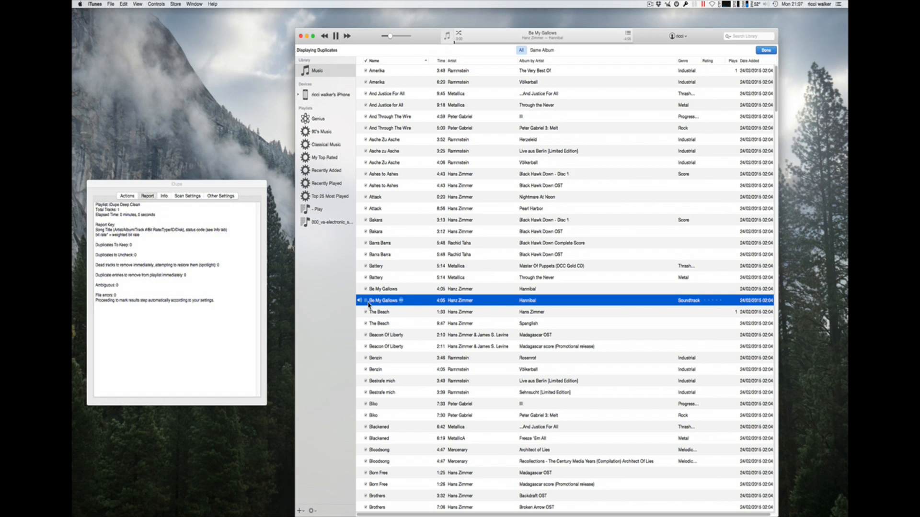
{"action": "left_click", "coordinate": [366, 301]}
{"action": "left_click", "coordinate": [405, 258]}
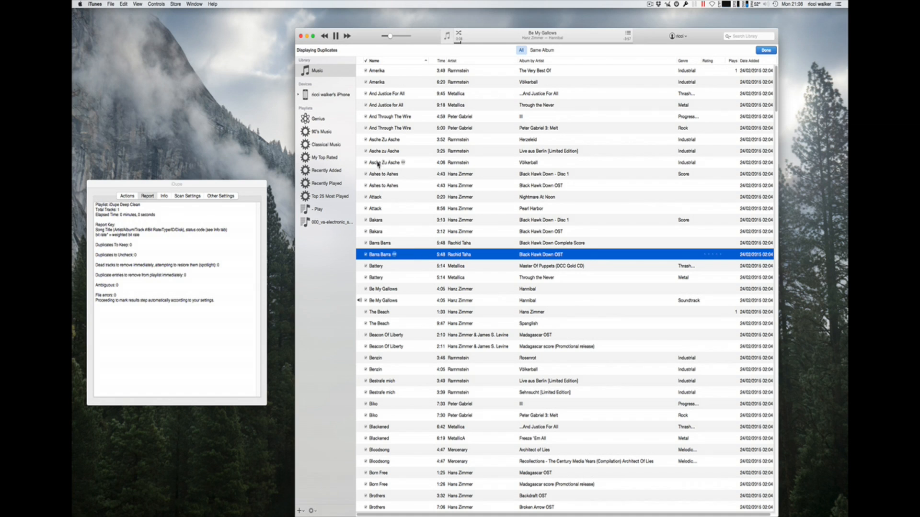
{"action": "left_click", "coordinate": [324, 293]}
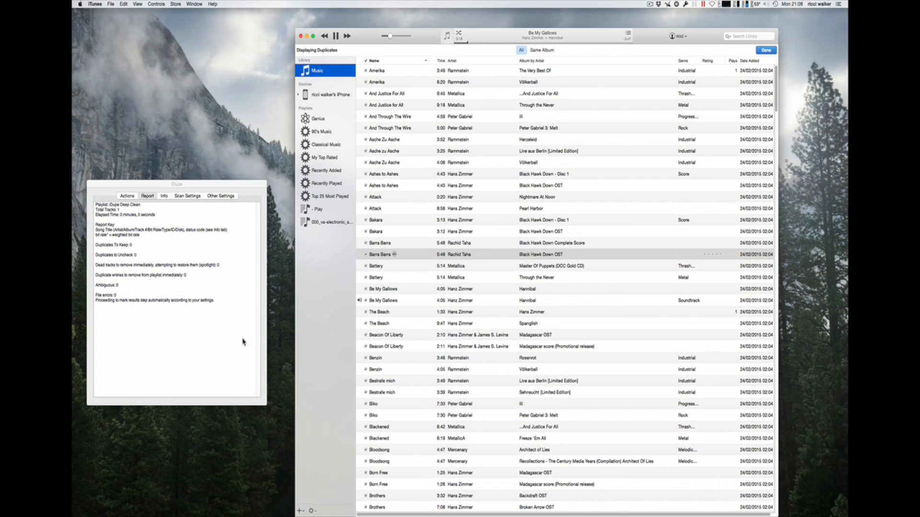
Show the available actions in iDupe, and close the duplicates view in iTunes.
{"action": "left_click", "coordinate": [127, 197]}
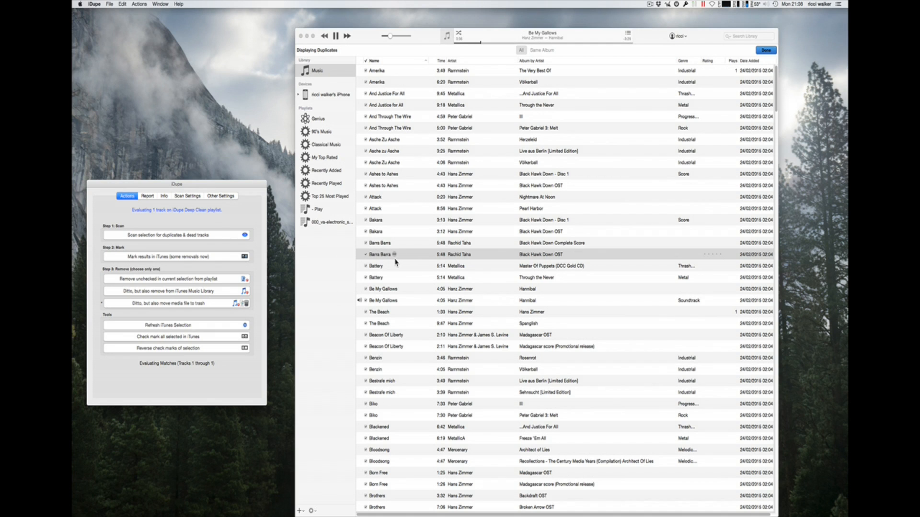
{"action": "left_click", "coordinate": [377, 72]}
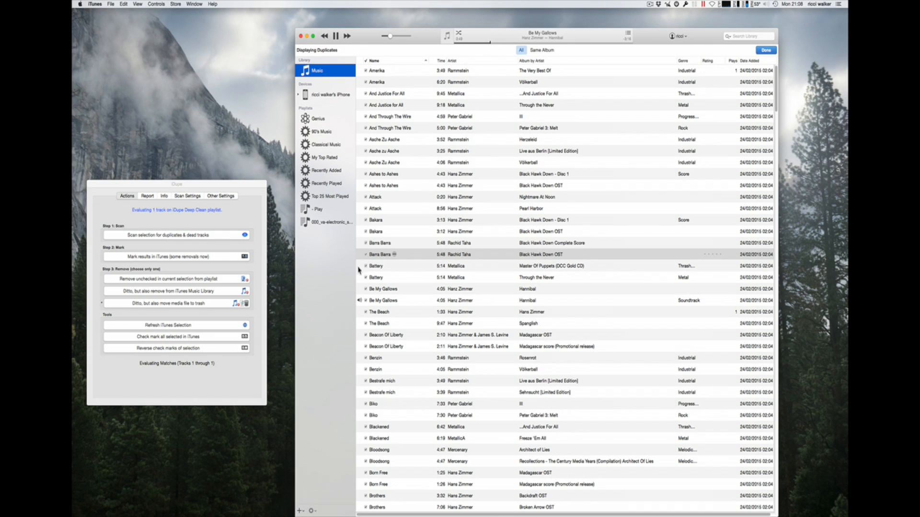
{"action": "left_click", "coordinate": [766, 50]}
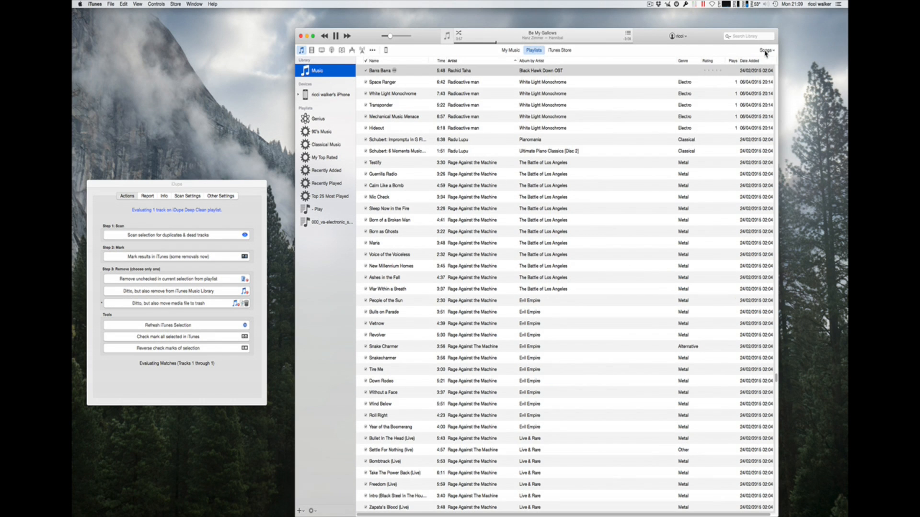
Select every track in the Music library and scan the selection for duplicates and dead tracks with iDupe.
{"action": "left_click", "coordinate": [378, 73]}
{"action": "left_click", "coordinate": [378, 73]}
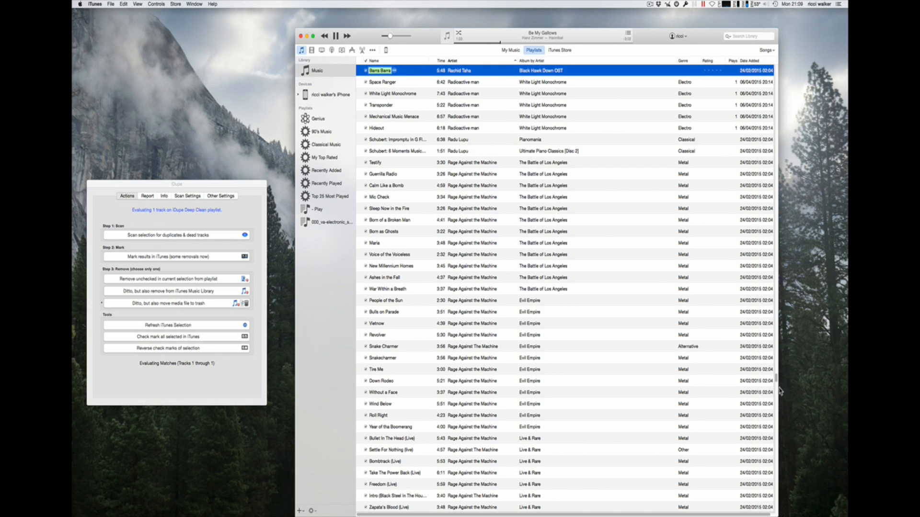
{"action": "left_click_drag", "start_coordinate": [776, 382], "coordinate": [776, 70]}
{"action": "left_click", "coordinate": [396, 71]}
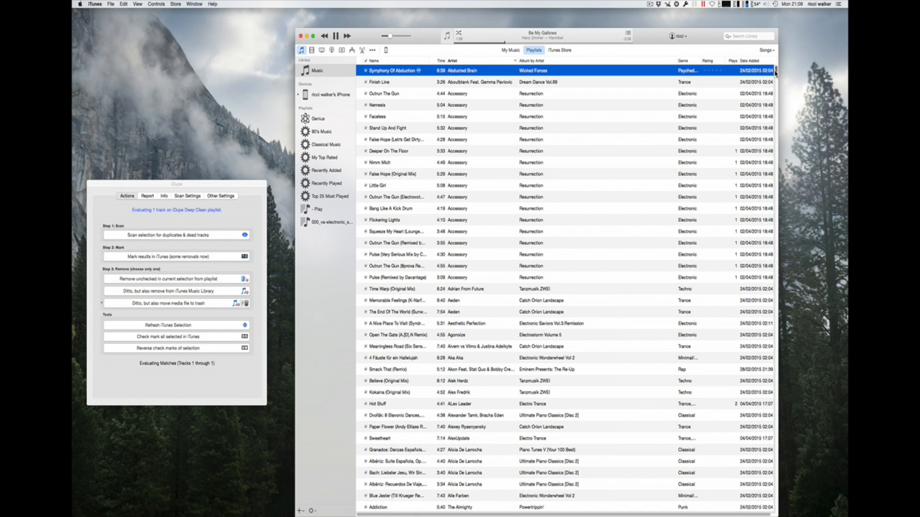
{"action": "left_click_drag", "start_coordinate": [776, 75], "coordinate": [777, 138]}
{"action": "left_click_drag", "start_coordinate": [786, 178], "coordinate": [781, 515]}
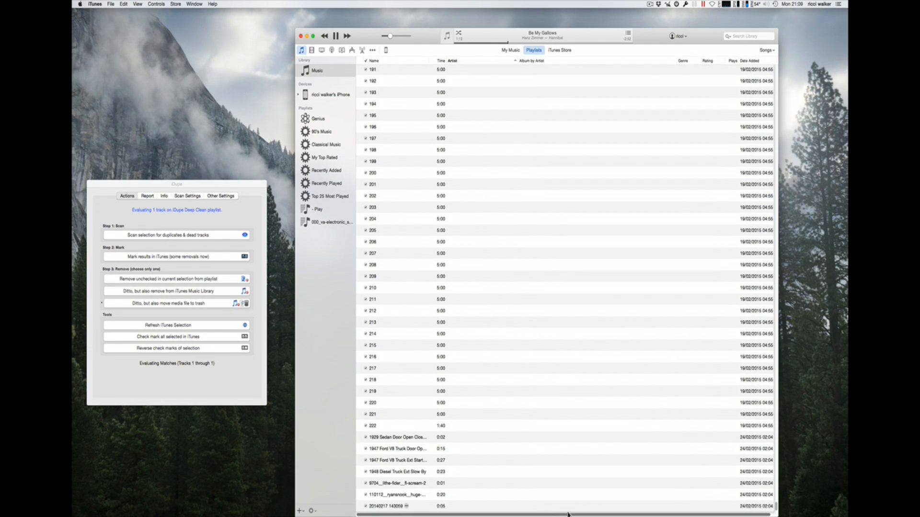
{"action": "key", "text": "super+a"}
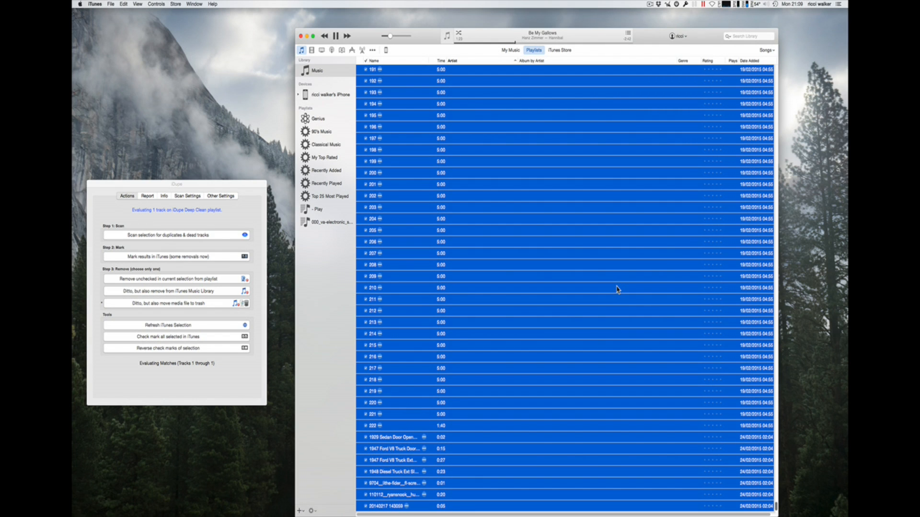
{"action": "left_click", "coordinate": [188, 237]}
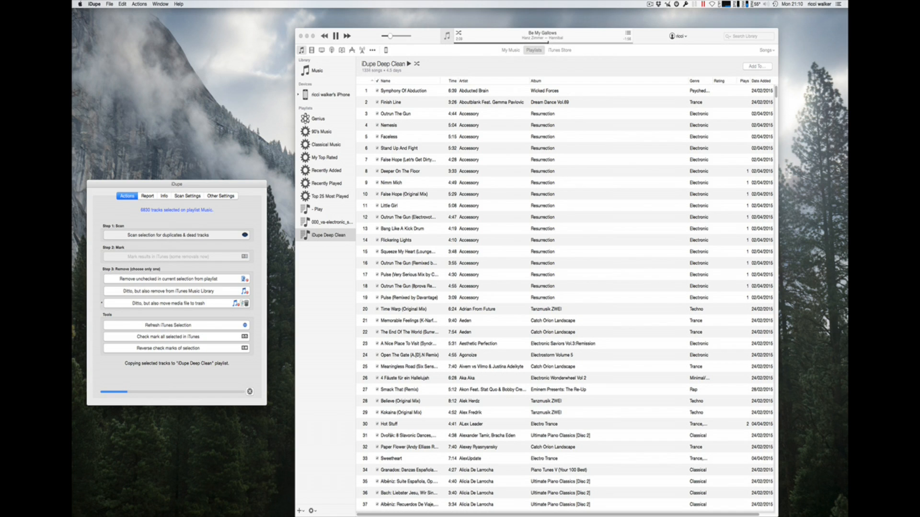
Review iDupe's introduction, scan settings and other settings, and return to its actions.
{"action": "left_click", "coordinate": [165, 197]}
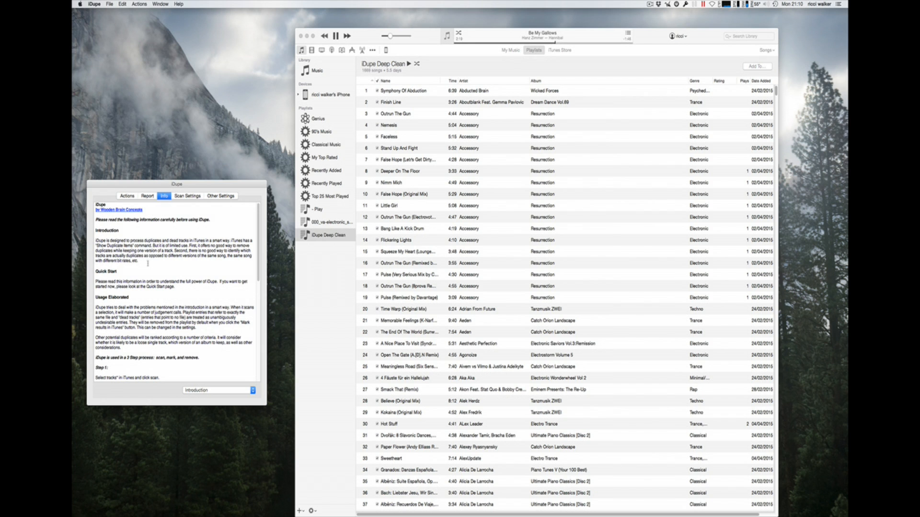
{"action": "scroll", "coordinate": [148, 263], "scroll_direction": "down", "scroll_amount": 8}
{"action": "scroll", "coordinate": [148, 267], "scroll_direction": "down", "scroll_amount": 5}
{"action": "scroll", "coordinate": [148, 263], "scroll_direction": "up", "scroll_amount": 8}
{"action": "left_click", "coordinate": [186, 197]}
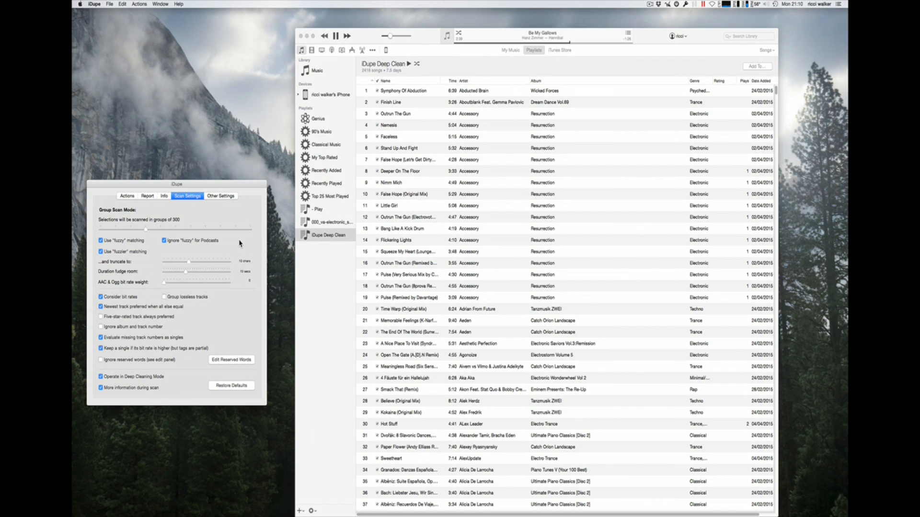
{"action": "left_click", "coordinate": [226, 197]}
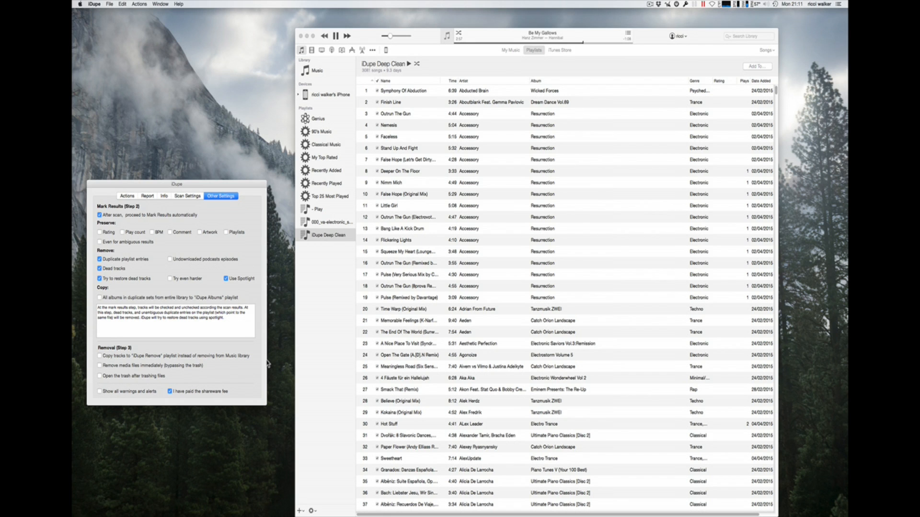
{"action": "left_click", "coordinate": [127, 196]}
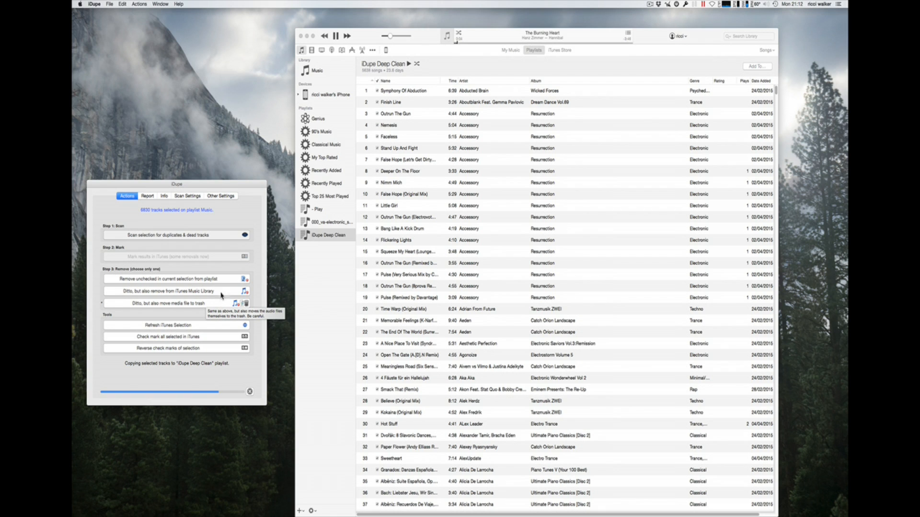
Pause the song playing in iTunes, and check iDupe's report before returning to its actions.
{"action": "left_click", "coordinate": [338, 38]}
{"action": "left_click", "coordinate": [337, 37]}
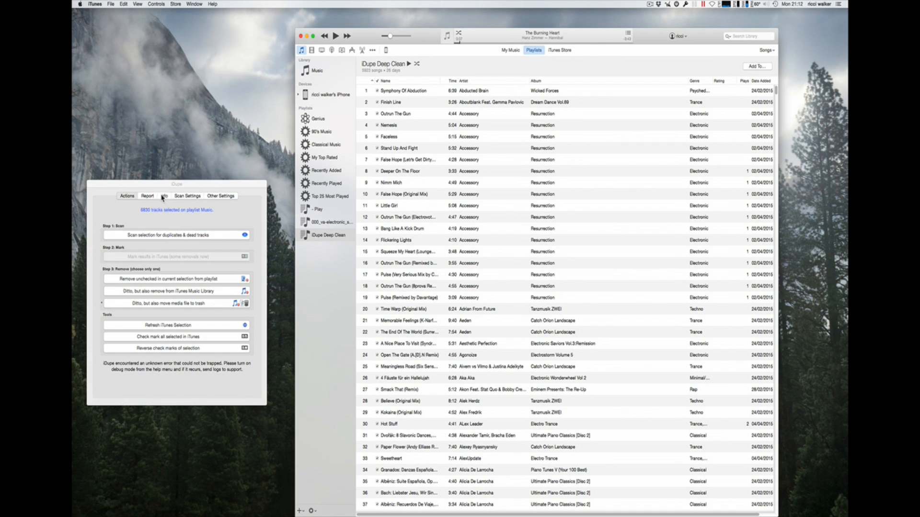
{"action": "left_click", "coordinate": [144, 197]}
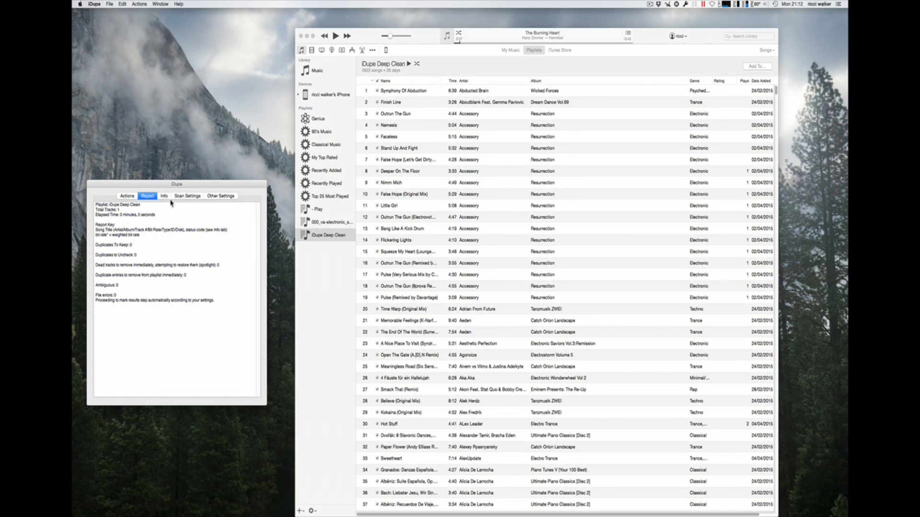
{"action": "left_click", "coordinate": [131, 196]}
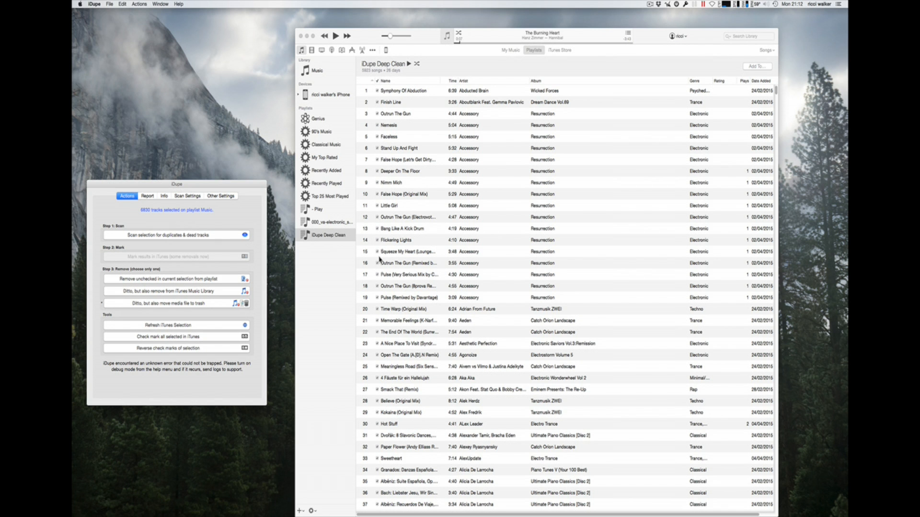
Look through the tracks of the iDupe Deep Clean playlist, and recheck iDupe's report.
{"action": "scroll", "coordinate": [379, 261], "scroll_direction": "down", "scroll_amount": 10}
{"action": "scroll", "coordinate": [379, 260], "scroll_direction": "down", "scroll_amount": 14}
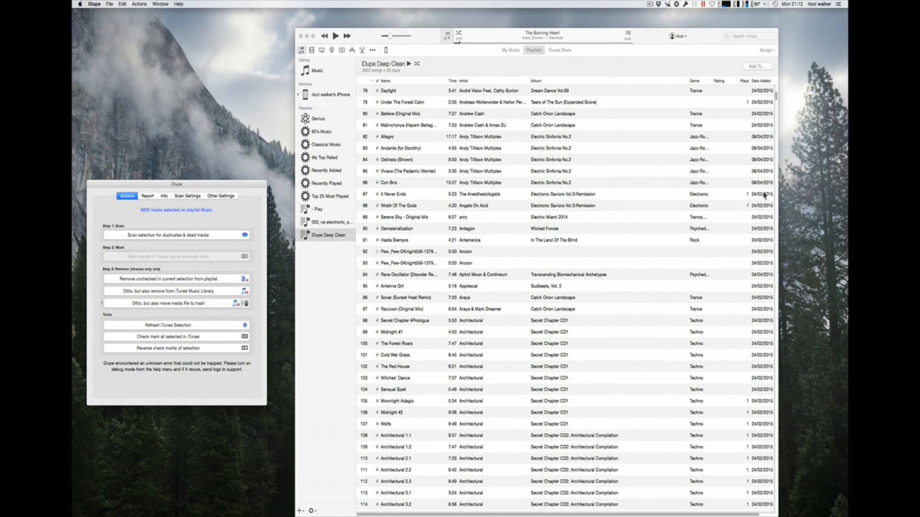
{"action": "left_click", "coordinate": [776, 101]}
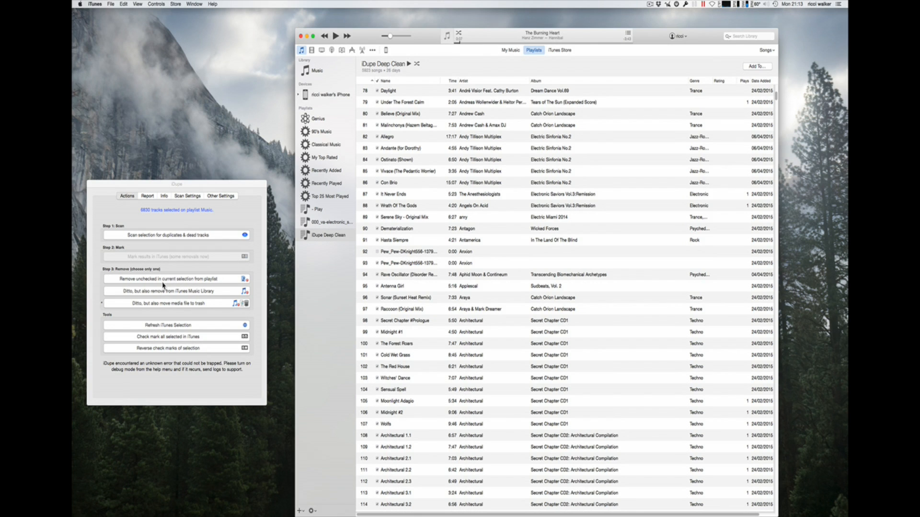
{"action": "left_click", "coordinate": [147, 197]}
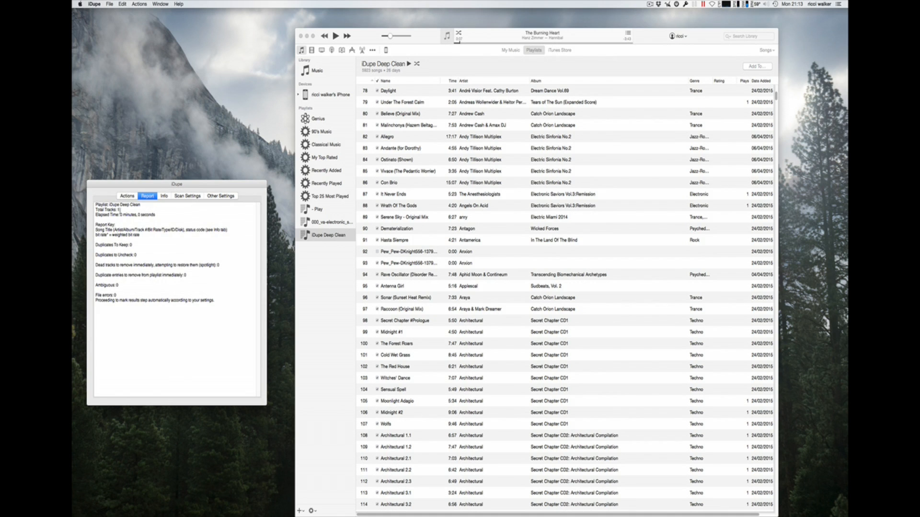
{"action": "left_click", "coordinate": [136, 197]}
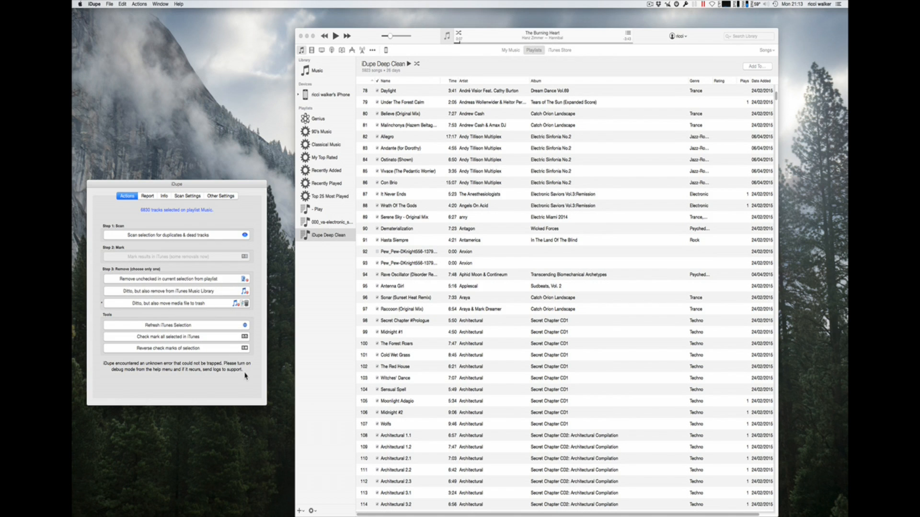
Remove the unchecked tracks from the playlist and library, moving their media files to the trash, and authorise it with the account password.
{"action": "left_click", "coordinate": [175, 303]}
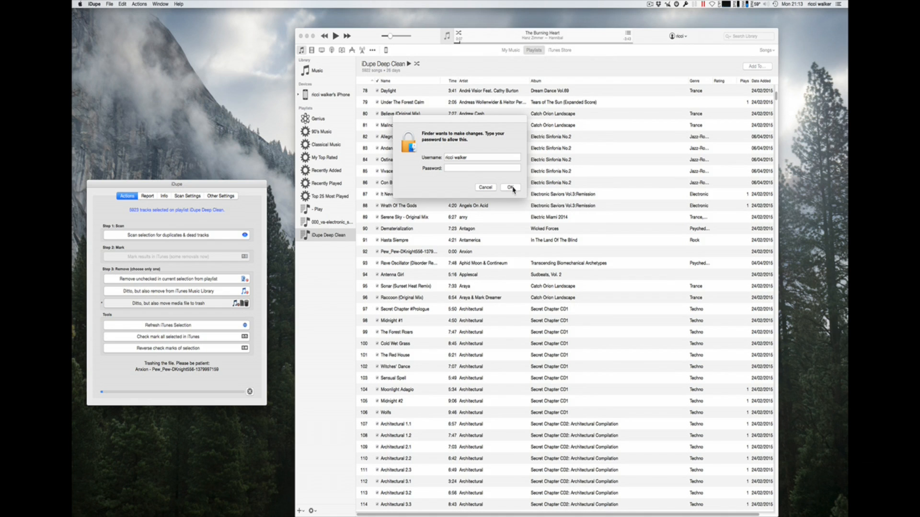
{"action": "left_click", "coordinate": [487, 167]}
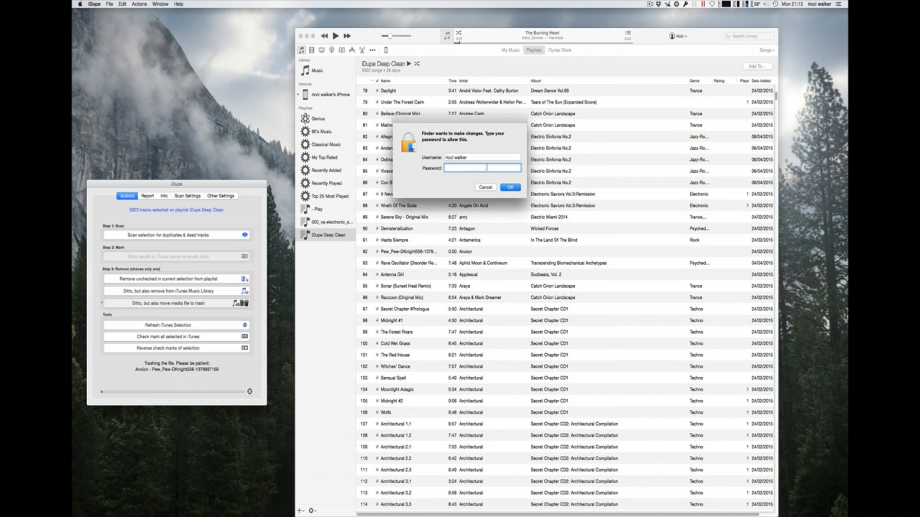
{"action": "type", "text": "*********"}
{"action": "key", "text": "Return"}
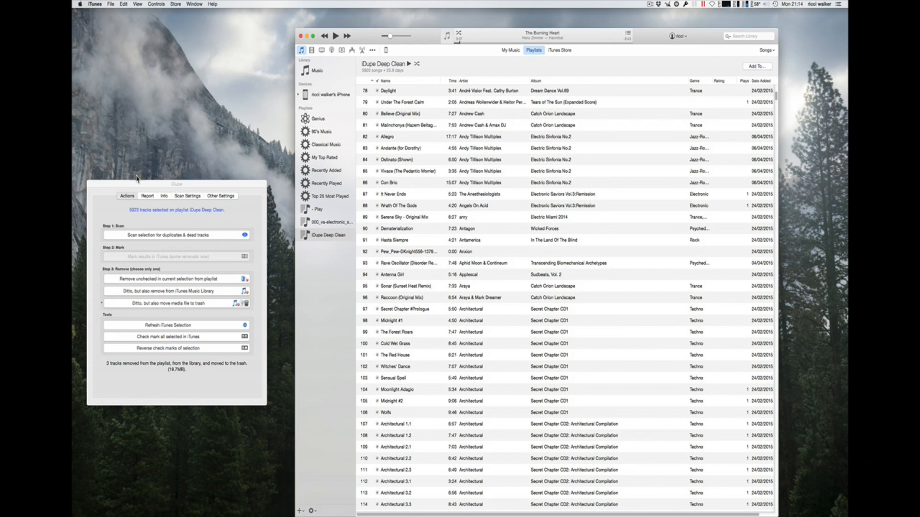
Review iDupe's report against further tracks of the cleaned playlist, and open iDupe's usage information.
{"action": "left_click", "coordinate": [147, 196]}
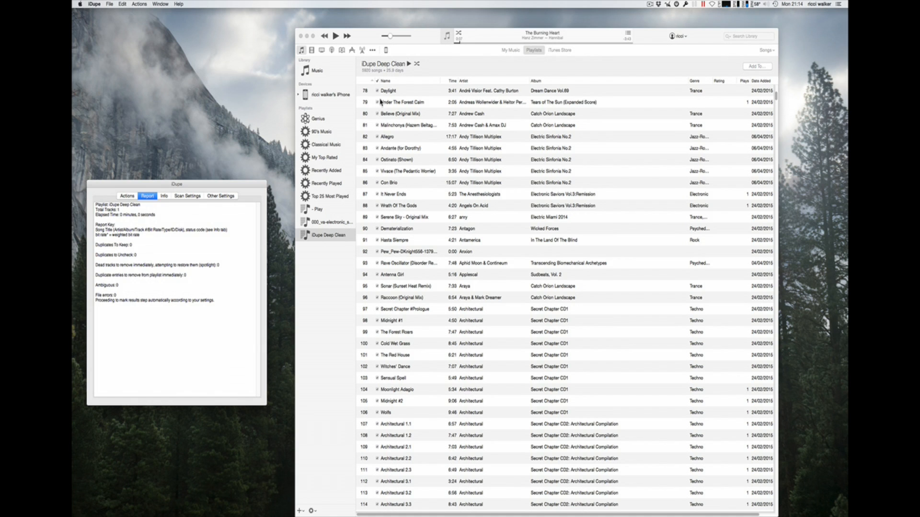
{"action": "scroll", "coordinate": [420, 256], "scroll_direction": "down", "scroll_amount": 15}
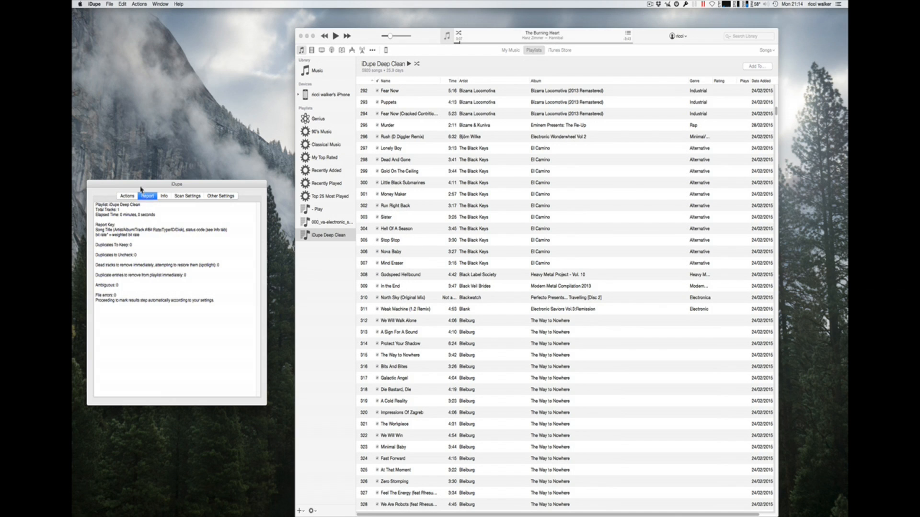
{"action": "left_click", "coordinate": [127, 196]}
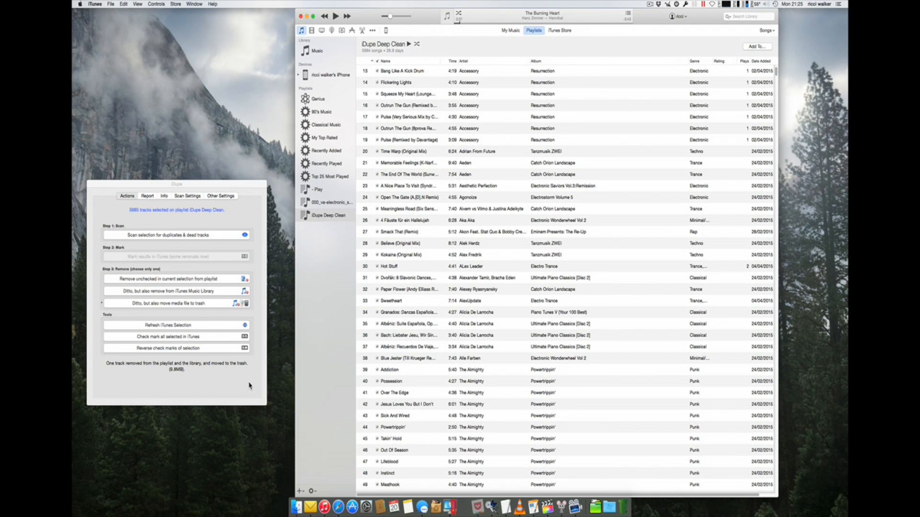
{"action": "left_click", "coordinate": [164, 196]}
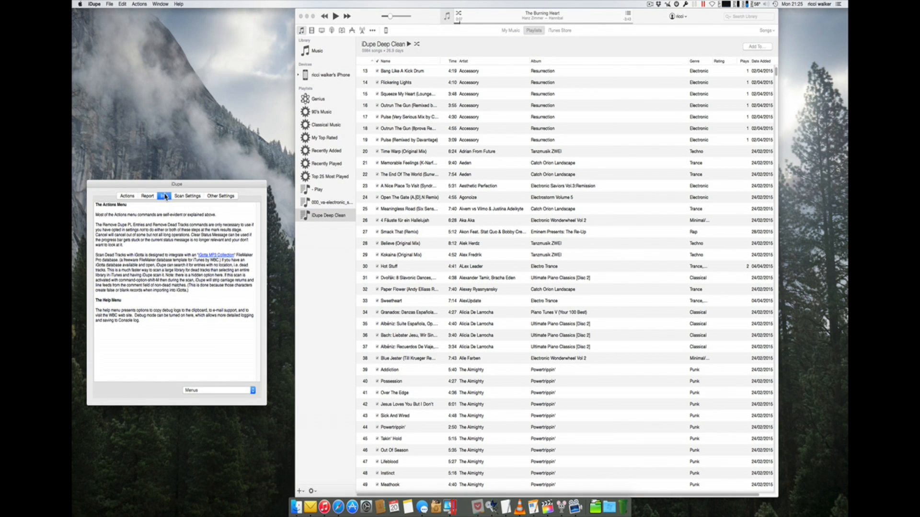